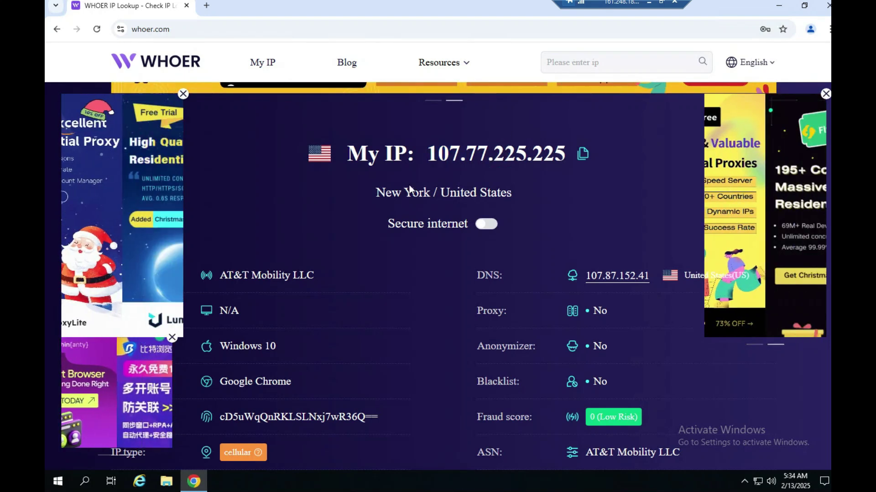
Open a new blank tab next to the Whoer results for IP 107.77.225.225
click(206, 9)
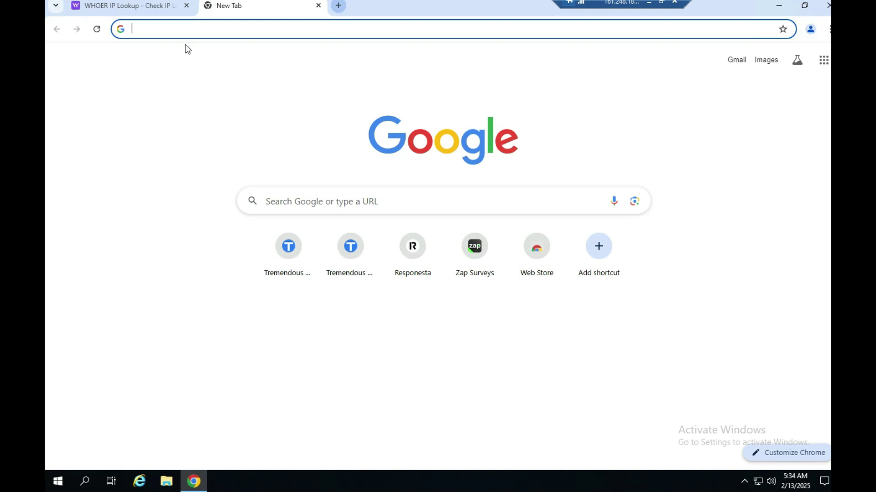
Return to the WHOER IP Lookup tab showing 107.77.225.225 in New York
click(149, 131)
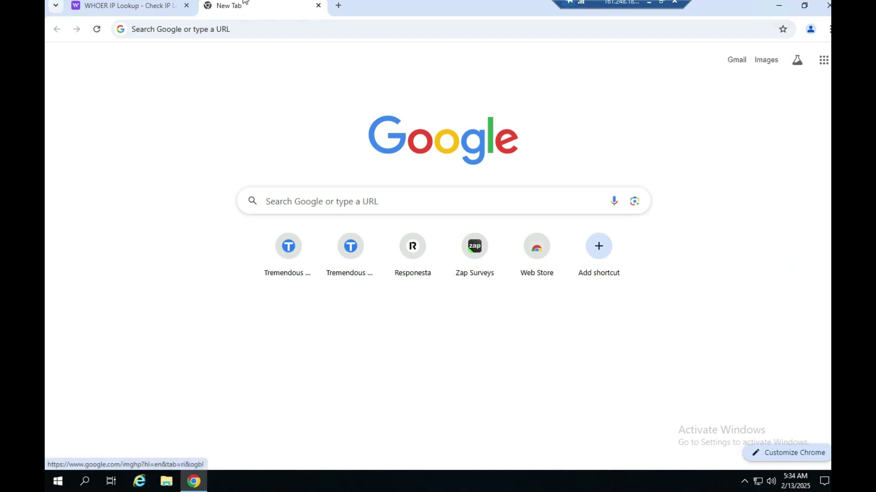
click(119, 5)
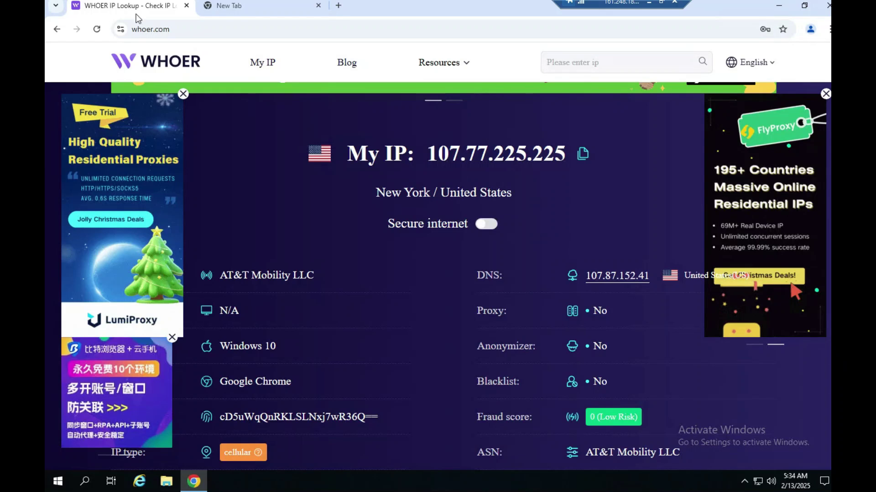
Select the IP 107.77.225.225 on Whoer and copy it to the clipboard
click(418, 272)
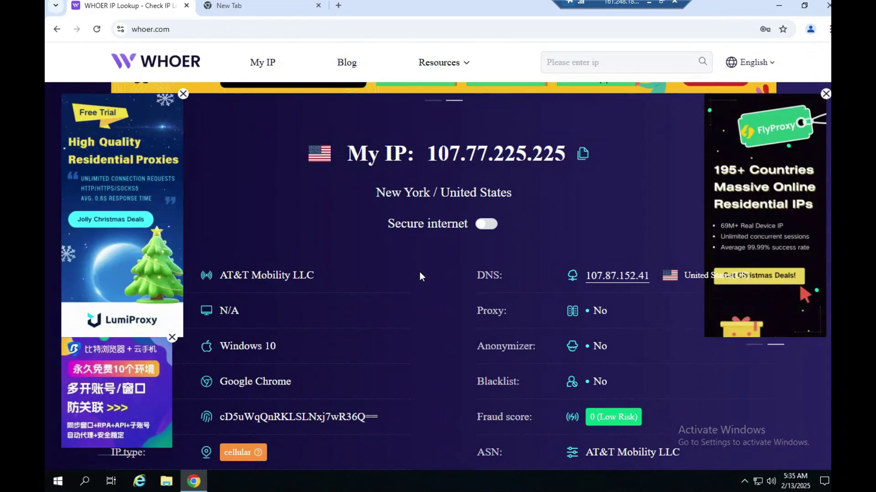
drag(477, 153, 380, 153)
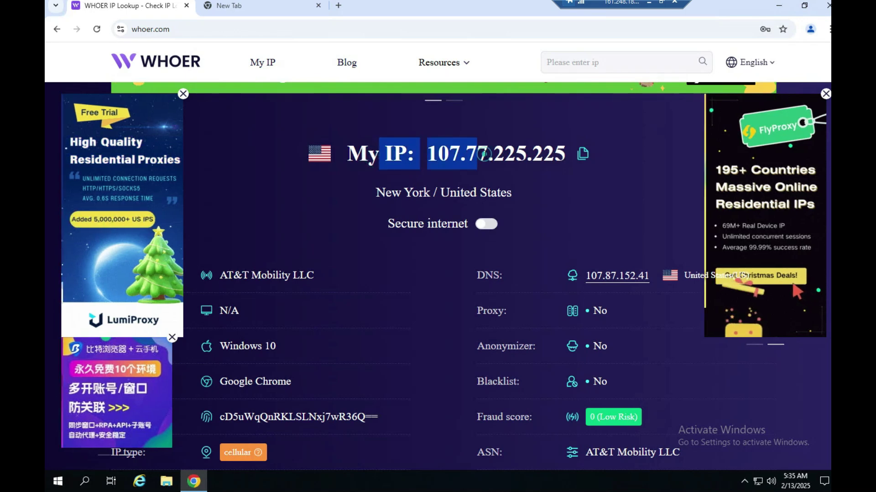
click(432, 156)
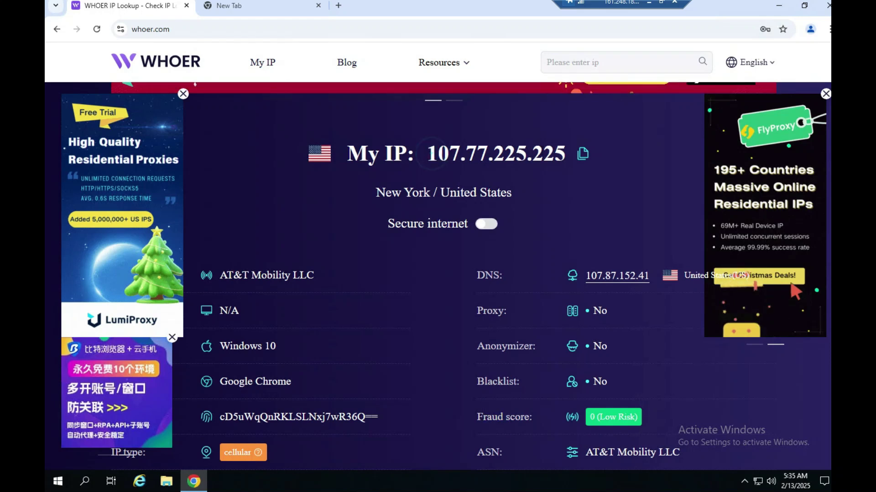
drag(430, 155, 566, 155)
click(512, 422)
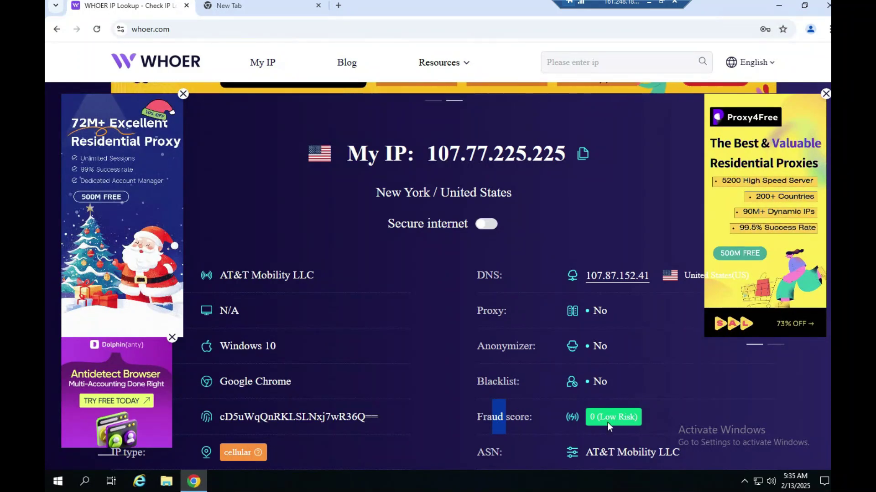
click(511, 413)
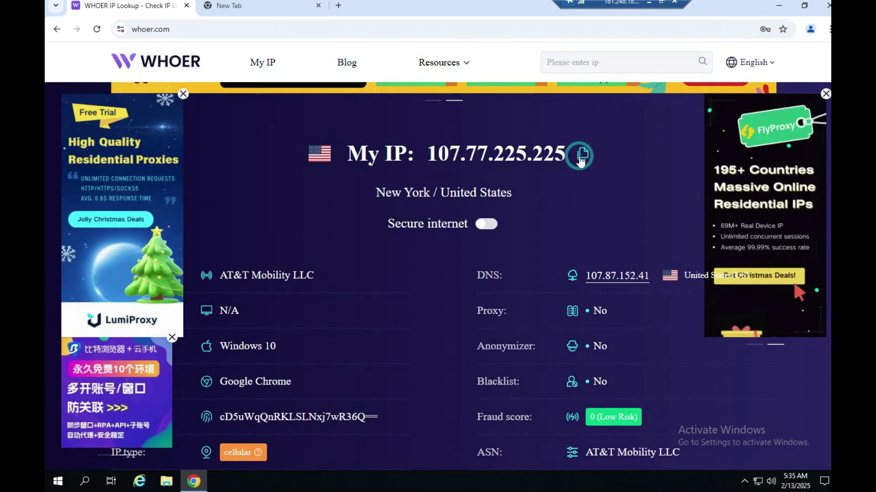
click(579, 156)
Briefly visit the new tab, then come back to the Whoer results
click(228, 6)
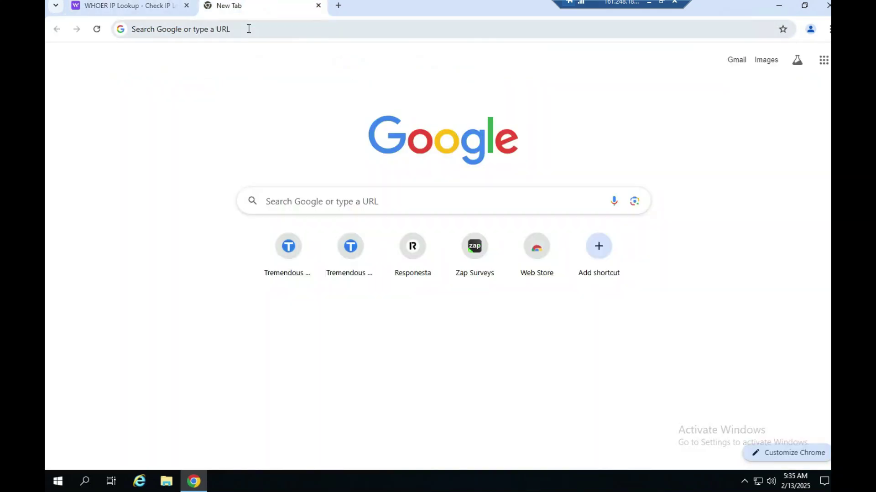
click(248, 28)
click(162, 9)
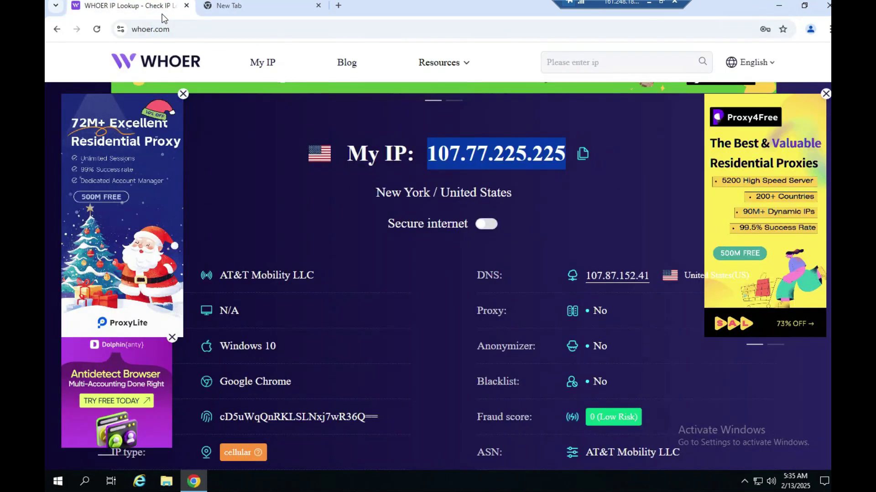
scroll(371, 329, down, 1)
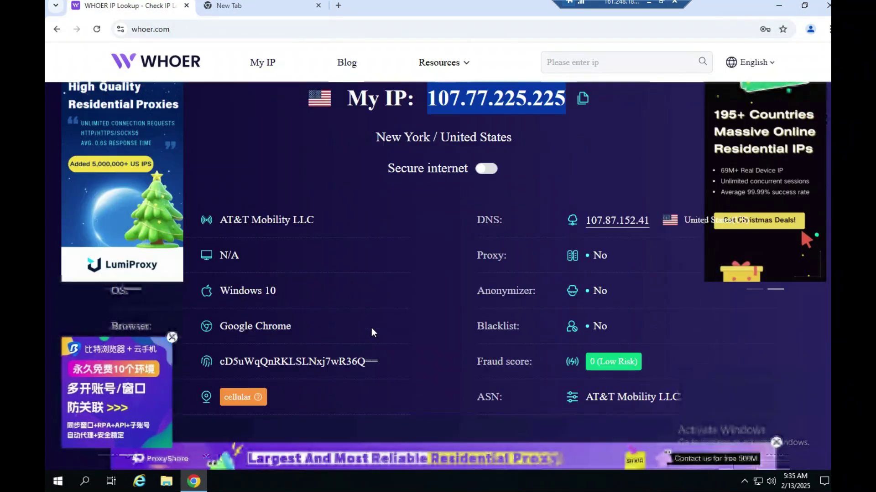
scroll(371, 327, up, 1)
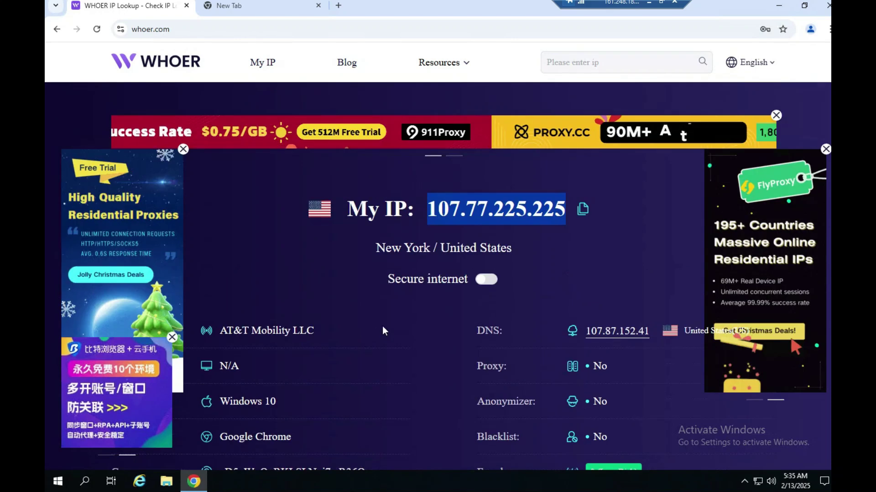
Review the New York / United States location and AT&T Mobility LLC provider on Whoer
drag(376, 248, 461, 248)
click(277, 335)
drag(276, 335, 283, 330)
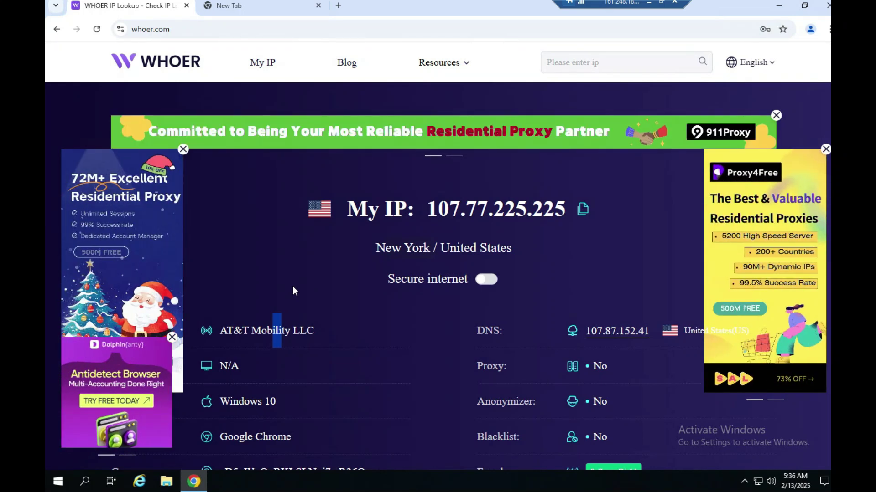
scroll(291, 286, down, 1)
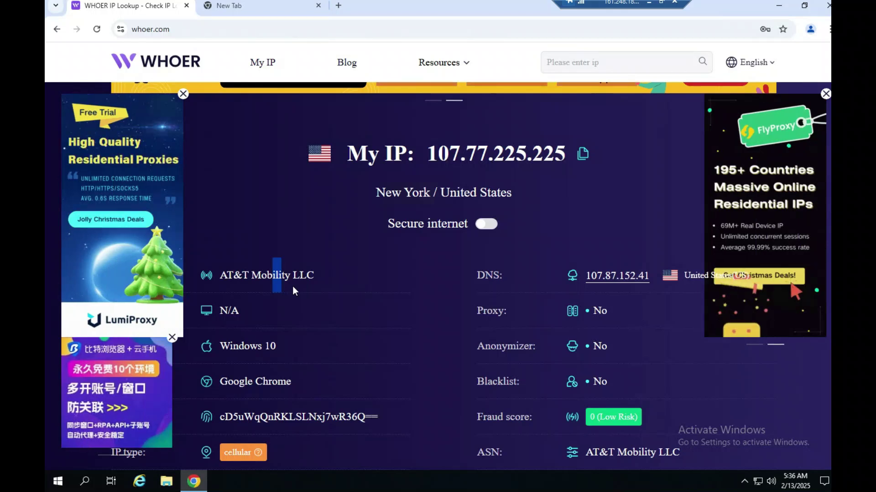
scroll(292, 286, up, 1)
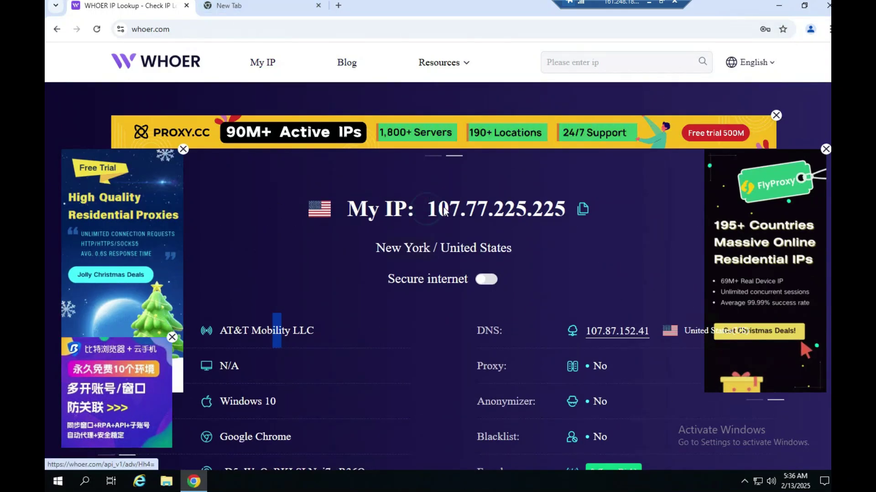
Copy IP 107.77.225.225 again and switch to the blank new tab
drag(439, 211, 477, 212)
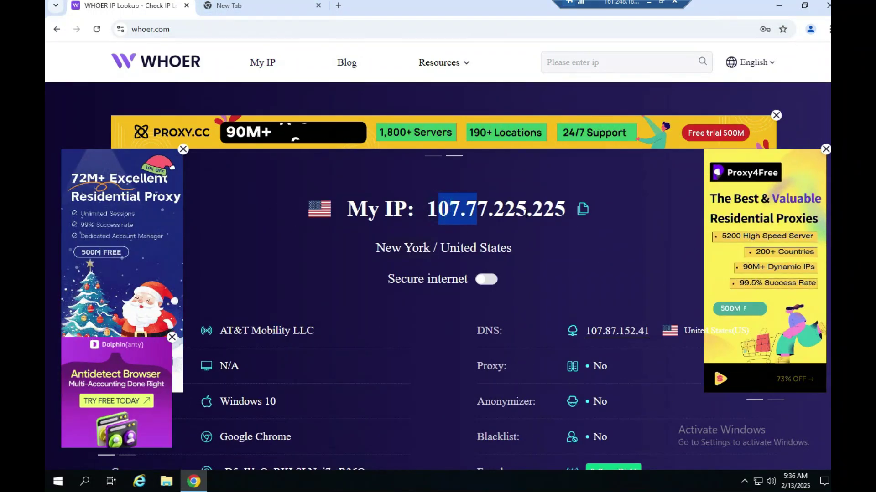
click(583, 211)
click(271, 3)
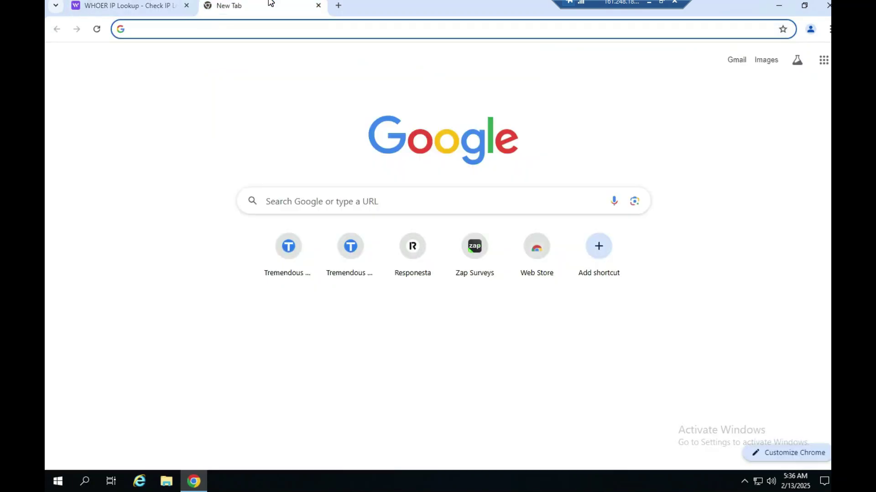
Search Google for 'ip scor chack' and open the Scamalytics IP Address Fraud Check result
text(ip scor chack)
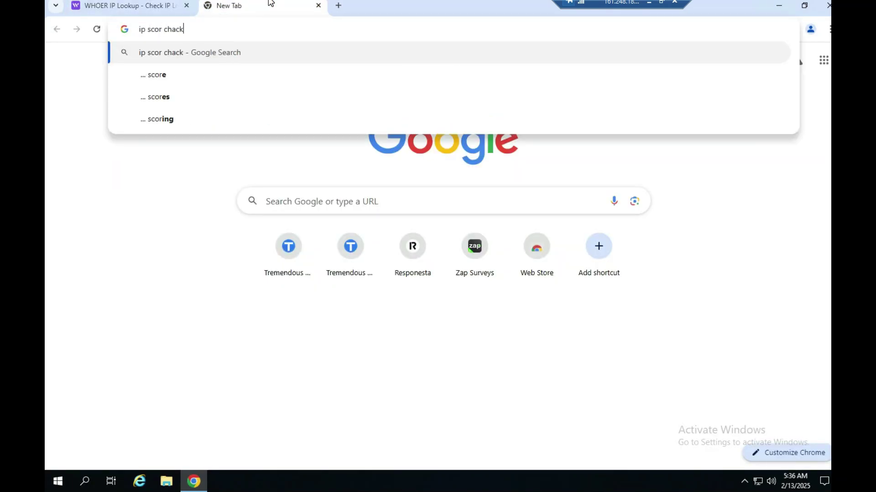
key(Return)
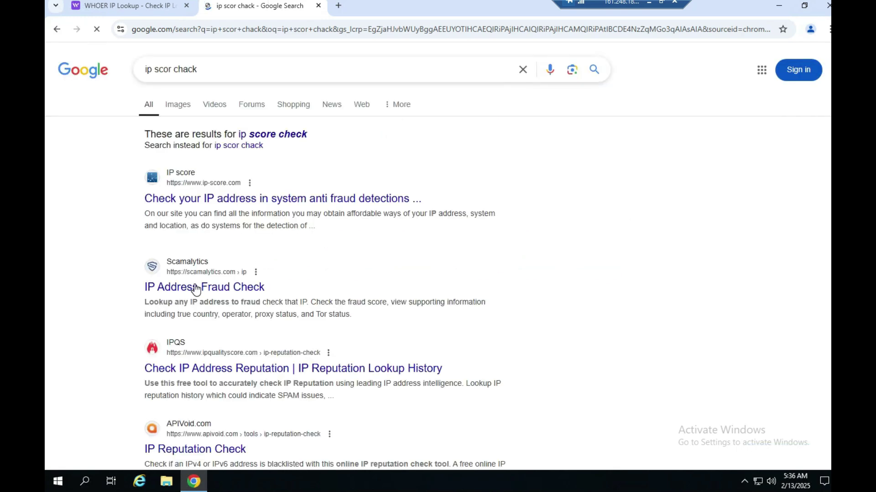
click(195, 288)
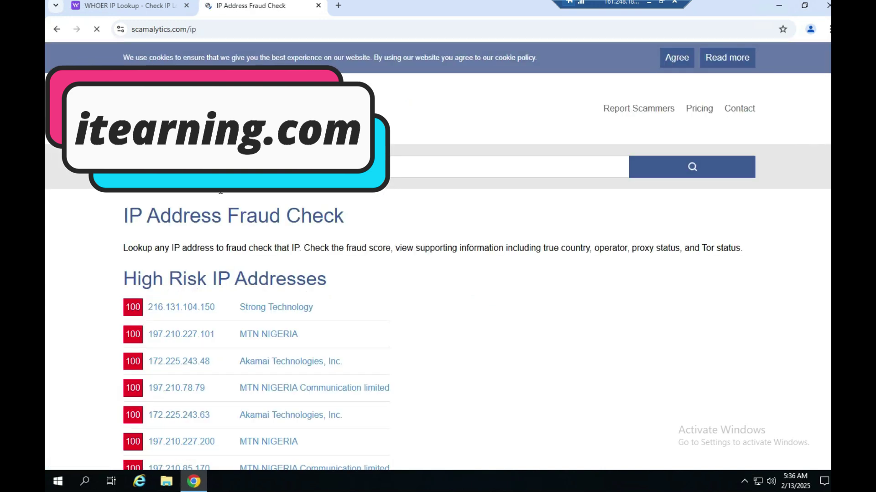
click(693, 160)
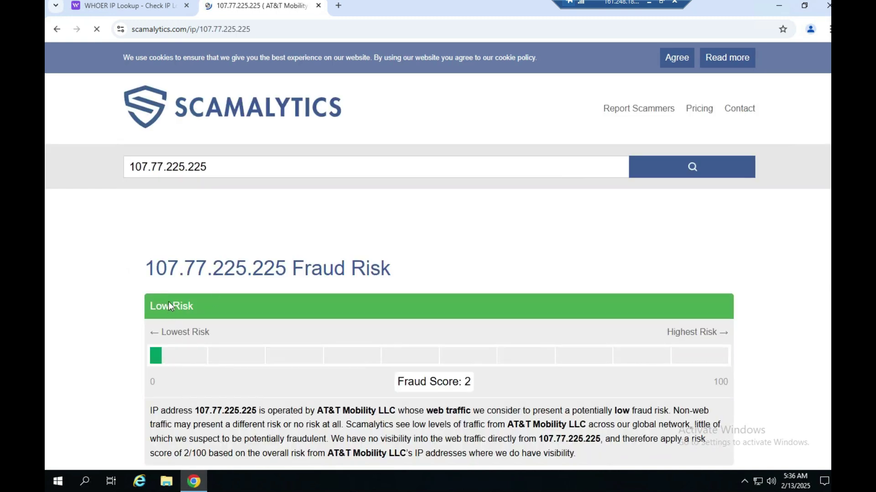
drag(149, 305, 189, 303)
double_click(157, 385)
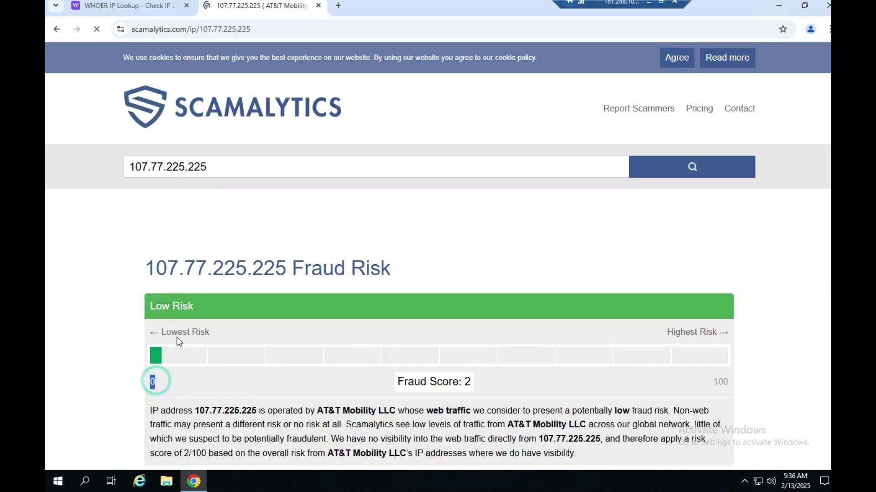
drag(405, 384, 485, 386)
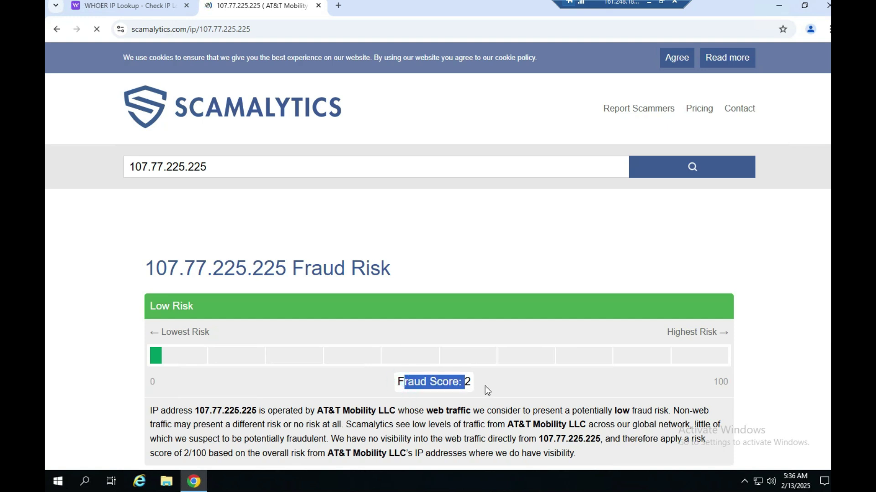
drag(414, 384, 437, 384)
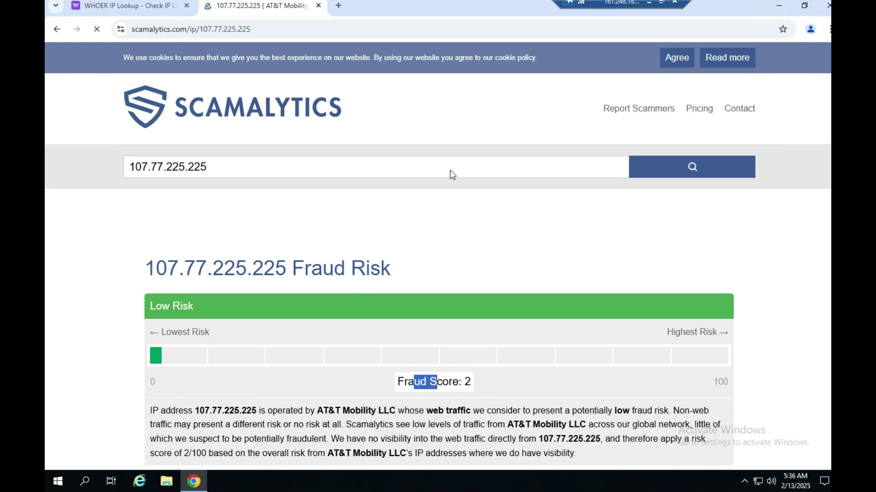
click(170, 263)
click(423, 385)
double_click(478, 383)
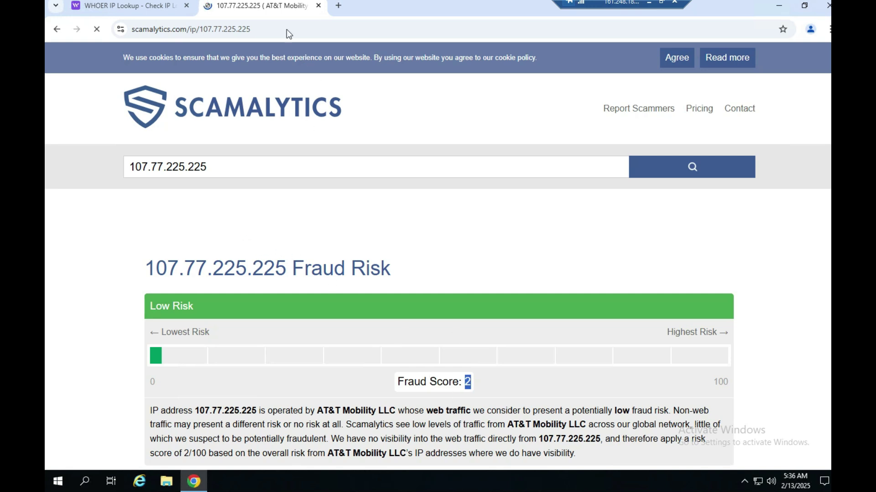
scroll(319, 219, down, 3)
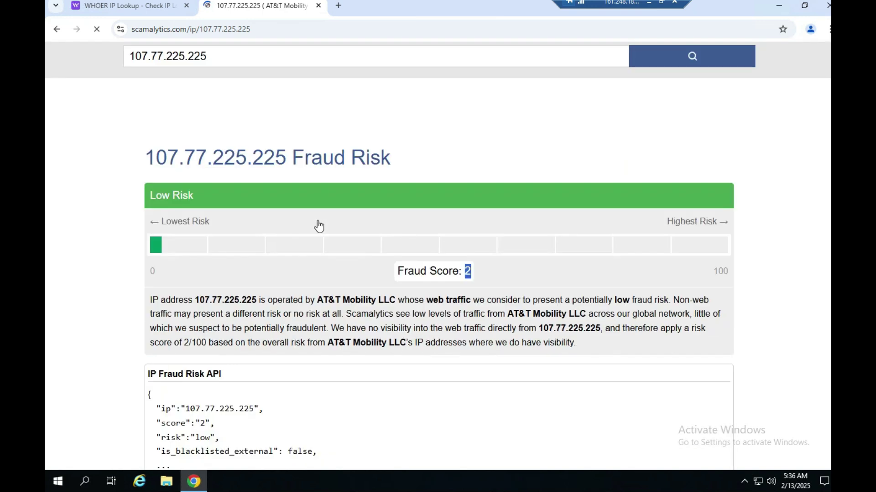
scroll(319, 220, down, 5)
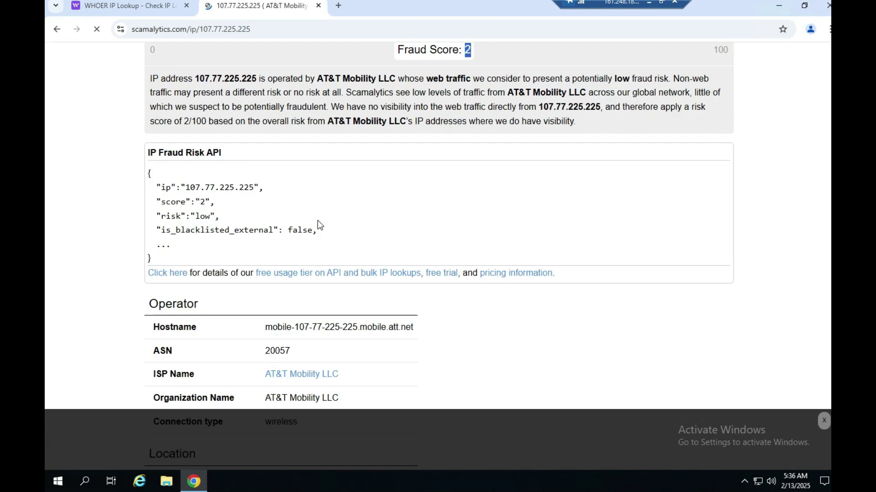
scroll(424, 219, down, 2)
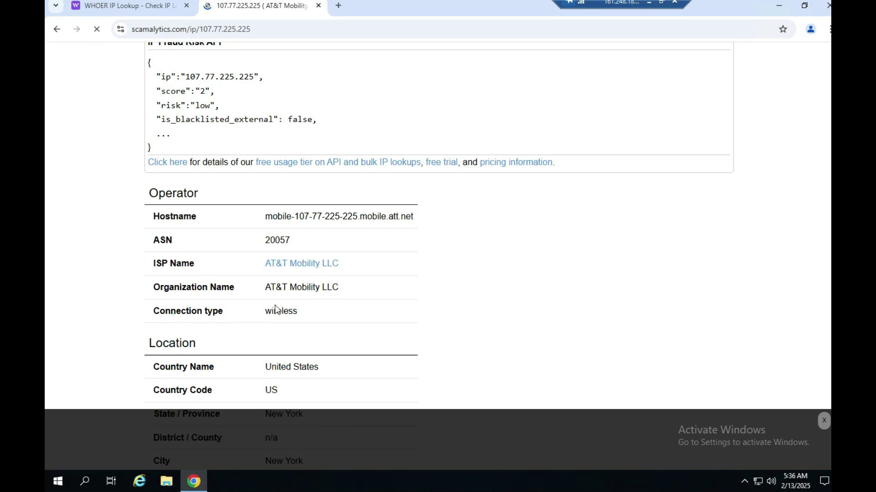
drag(174, 314, 293, 310)
click(294, 310)
scroll(457, 226, down, 3)
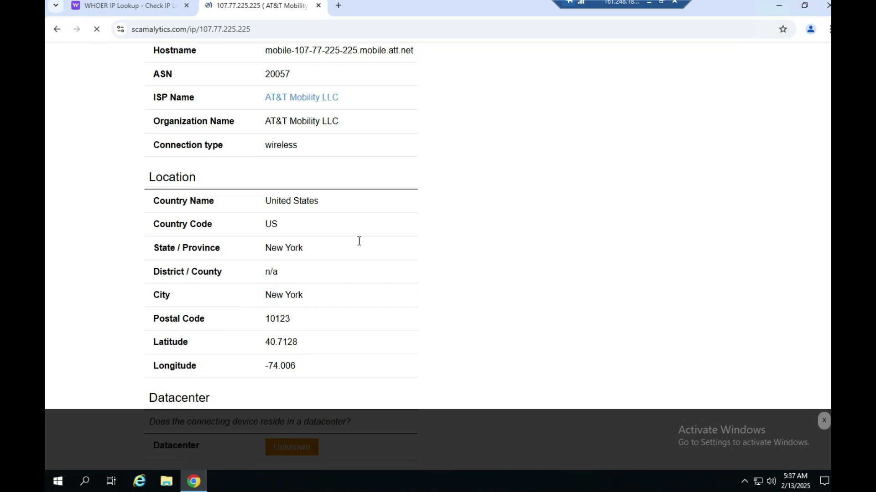
drag(271, 295, 295, 295)
scroll(331, 278, down, 2)
scroll(381, 213, down, 2)
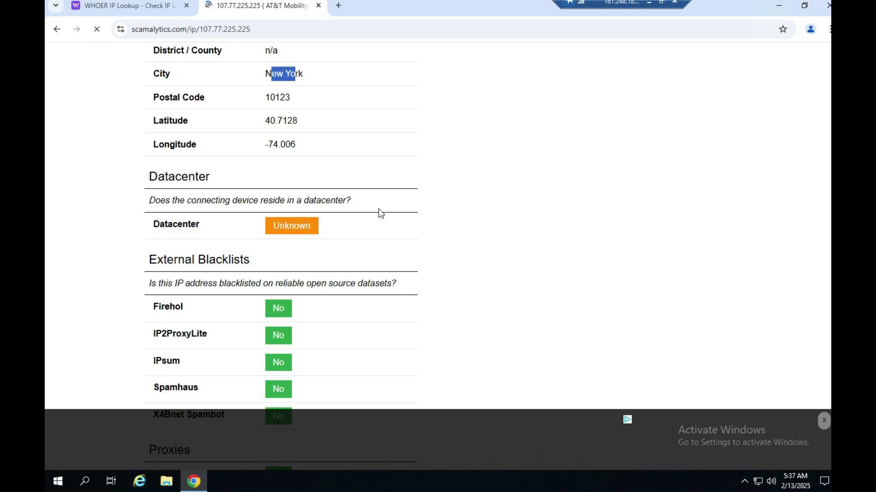
scroll(381, 213, down, 2)
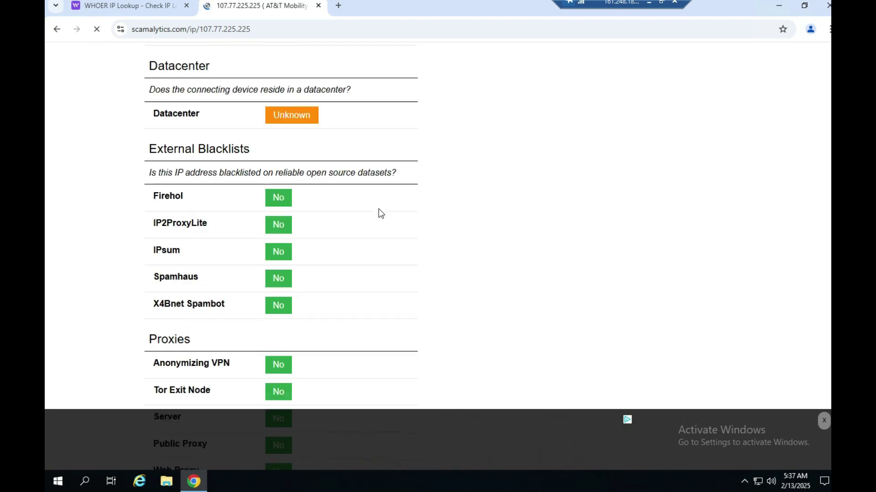
scroll(381, 214, down, 3)
scroll(380, 214, down, 1)
scroll(379, 210, down, 1)
scroll(379, 210, up, 7)
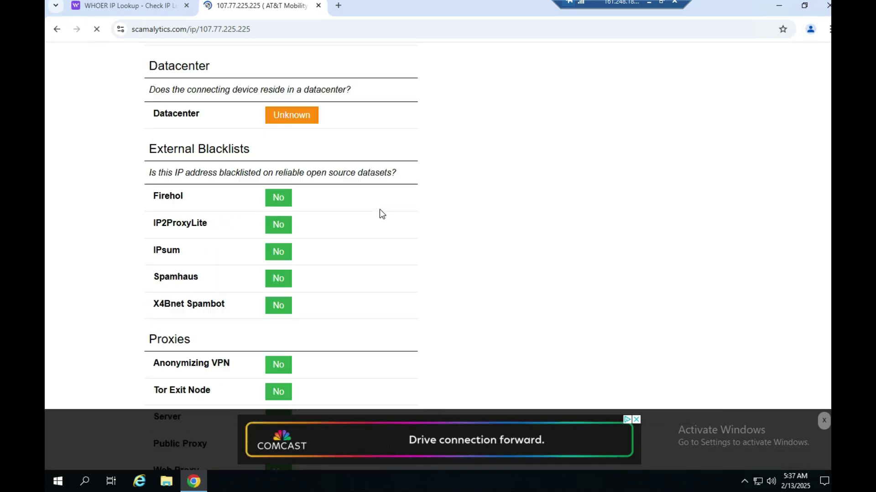
scroll(379, 210, up, 7)
scroll(380, 209, up, 10)
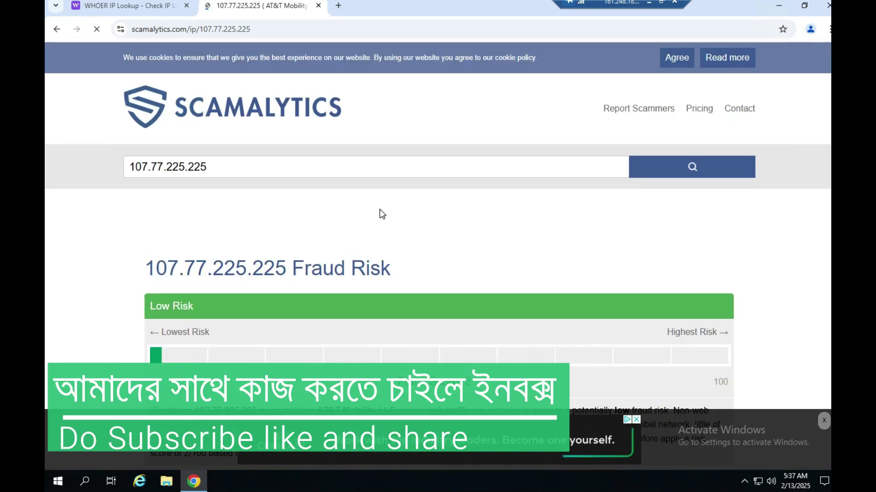
Close the Scamalytics fraud report tab
click(318, 5)
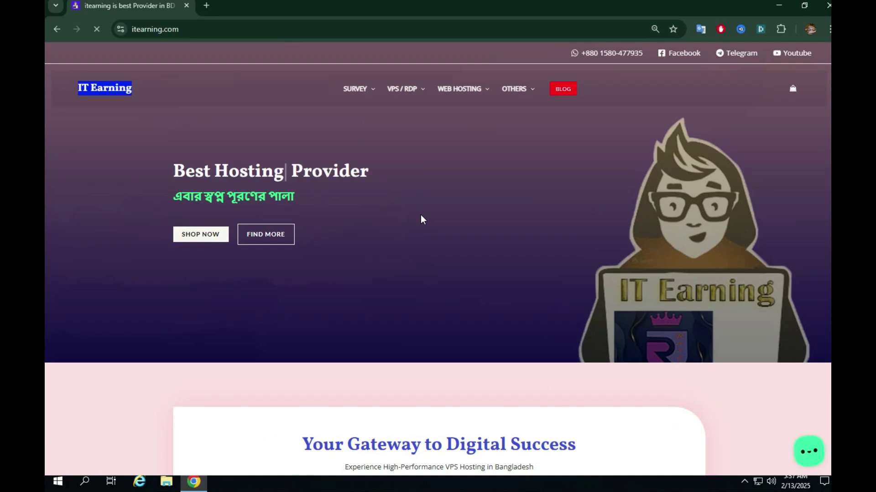
Open SURVEY VPS in a background tab and go to the RESIDENTIAL PROXY page
mouse_move(355, 91)
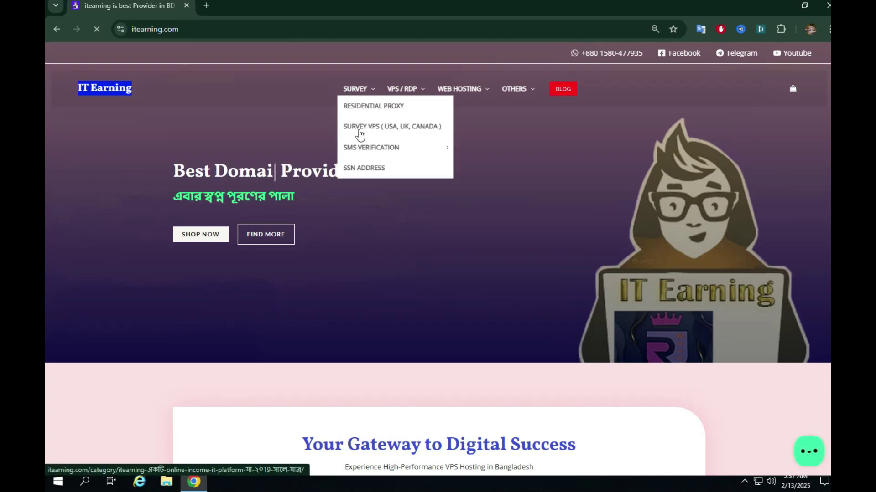
middle_click(360, 130)
click(357, 110)
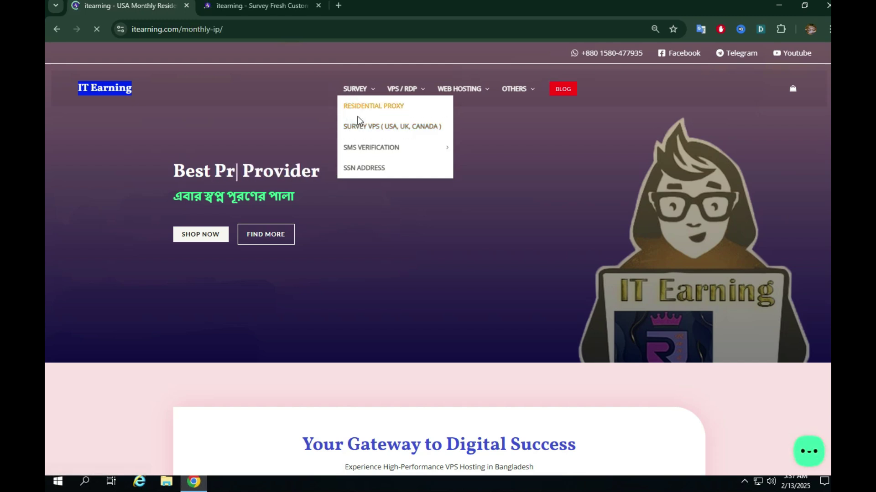
scroll(344, 204, down, 3)
On the survey VPS page, show the Canada VPS plans and briefly check the chat options
click(246, 5)
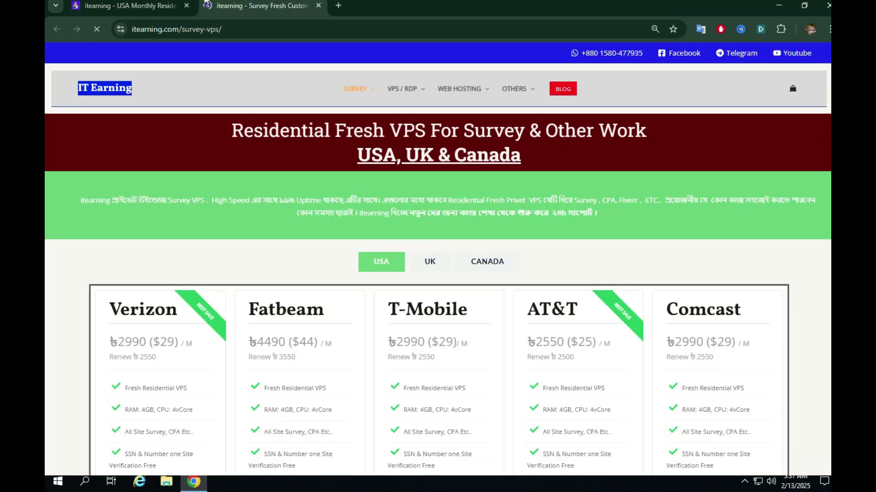
scroll(341, 204, down, 1)
click(488, 208)
scroll(371, 221, down, 2)
scroll(701, 390, up, 4)
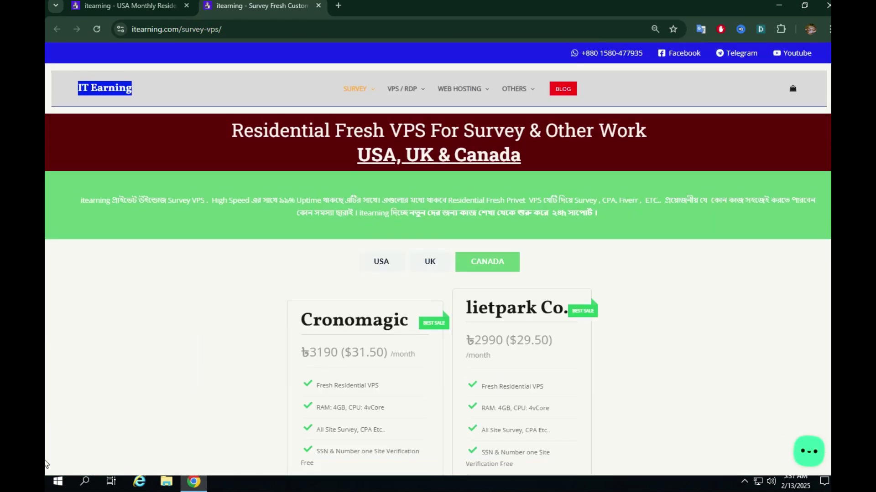
click(809, 451)
click(715, 392)
mouse_move(415, 91)
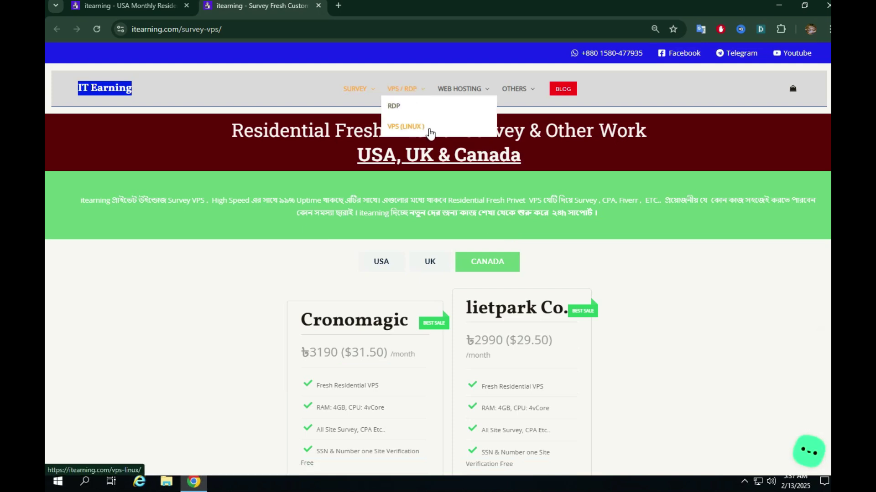
mouse_move(523, 86)
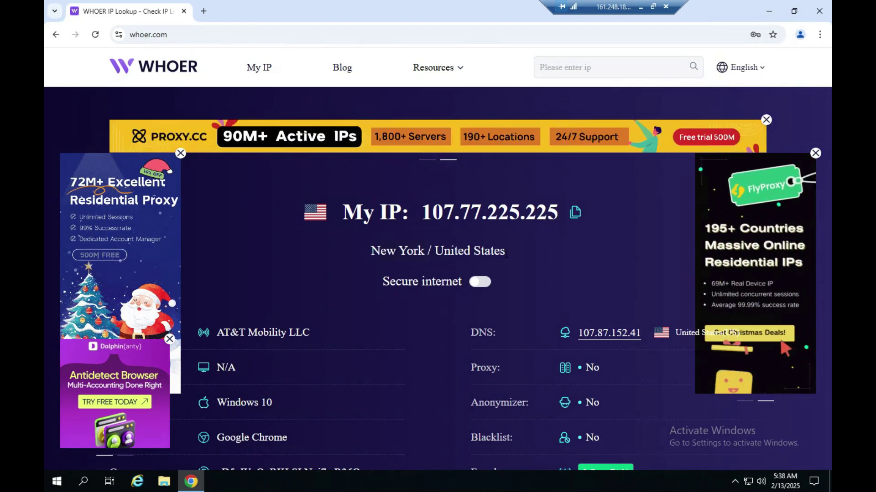
double_click(375, 251)
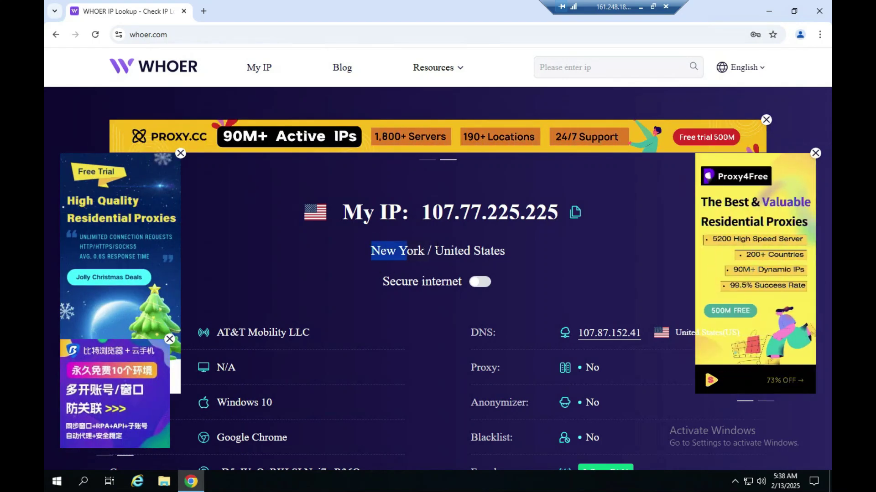
click(435, 249)
drag(435, 250, 471, 251)
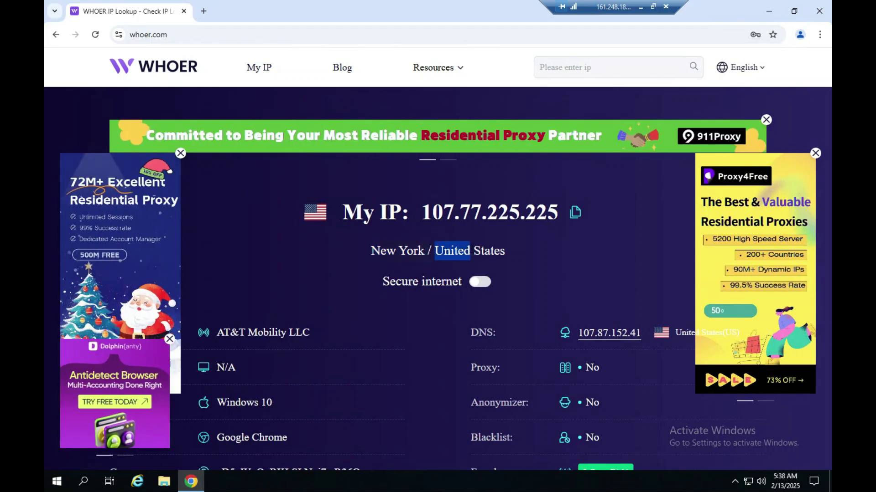
click(465, 252)
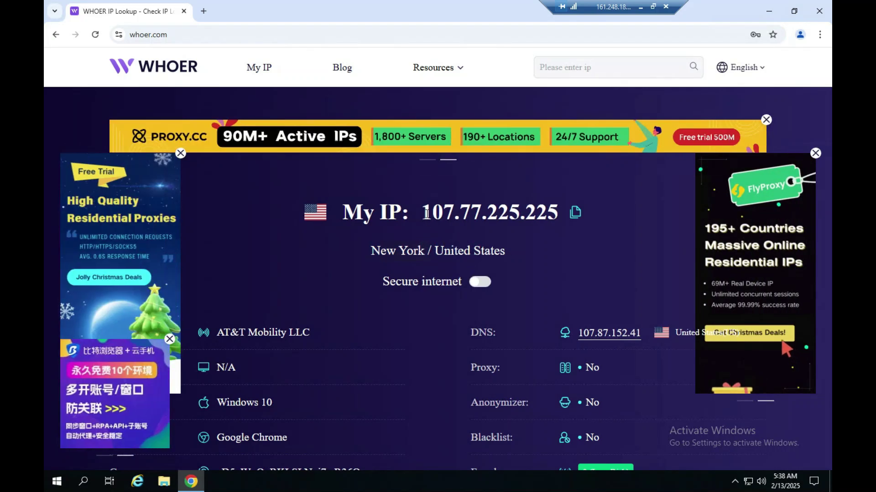
drag(471, 214, 422, 213)
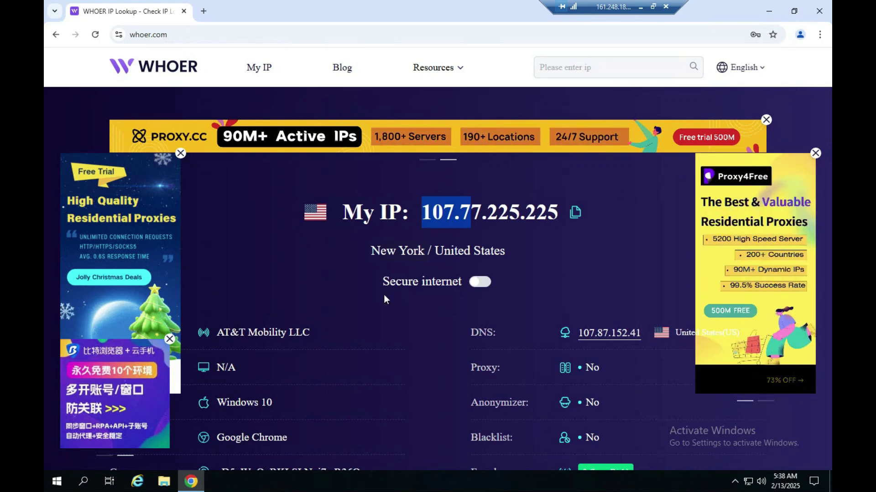
Minimise the remote desktop session and refresh the Windows desktop
click(640, 6)
right_click(422, 101)
click(439, 135)
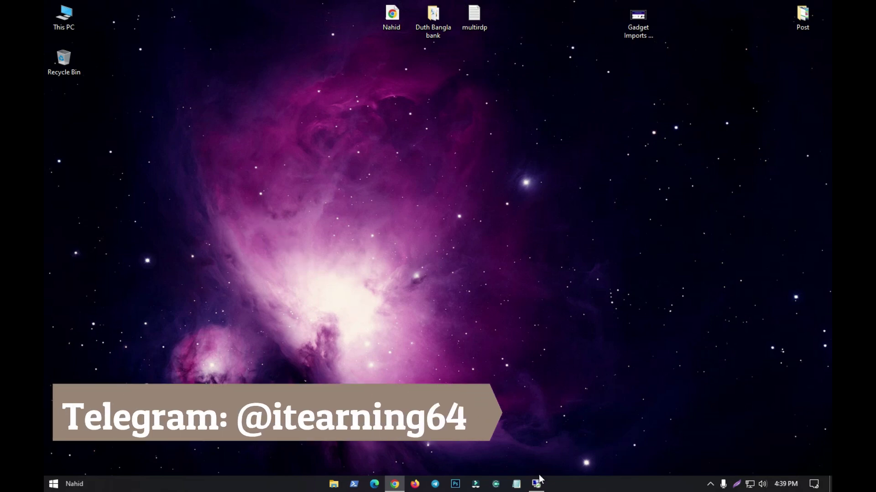
Restore the Notepad proxy note and delete the stray text after Socks 5
click(516, 483)
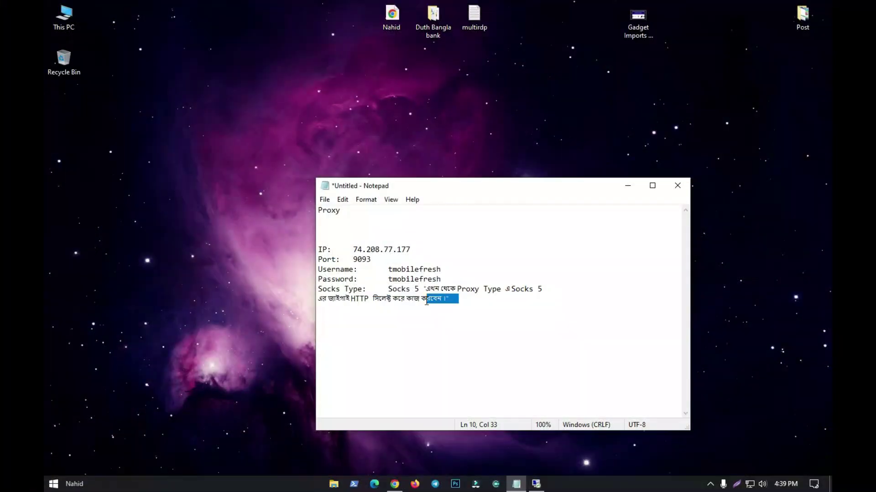
key(shift+Up)
key(BackSpace)
Reposition the Notepad window and select the proxy lines from IP through Socks 5
drag(461, 190, 410, 159)
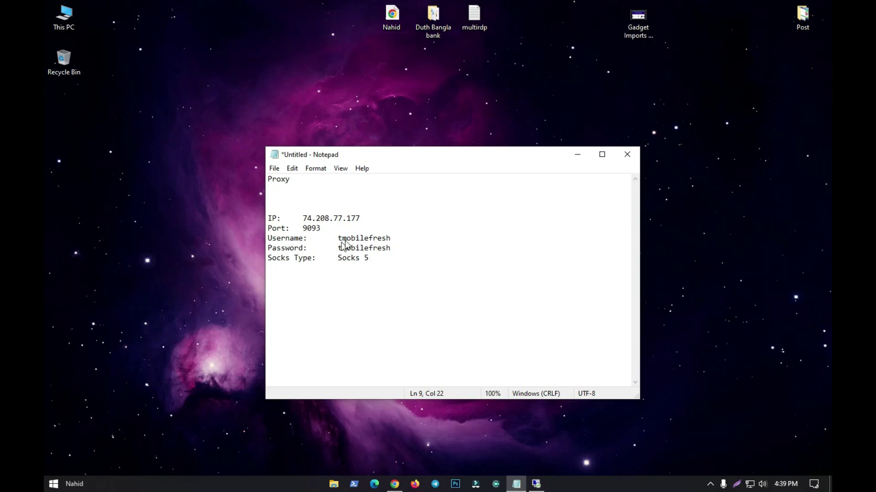
click(440, 4)
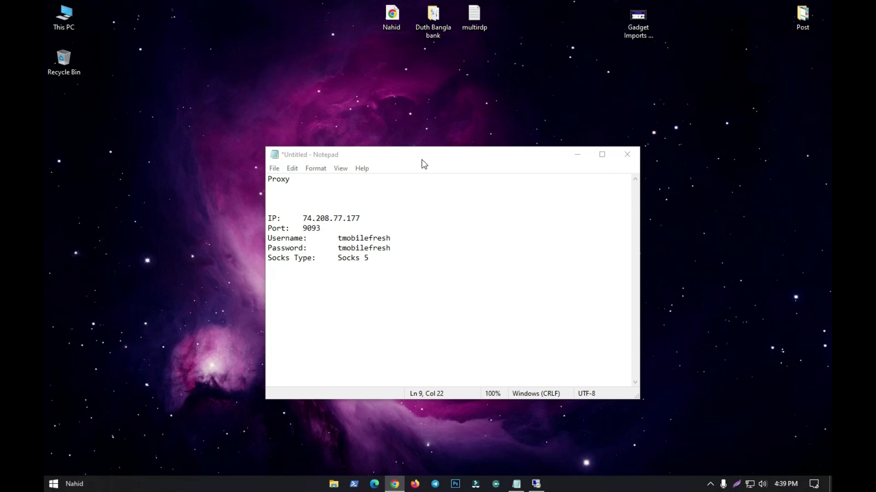
drag(413, 155, 441, 134)
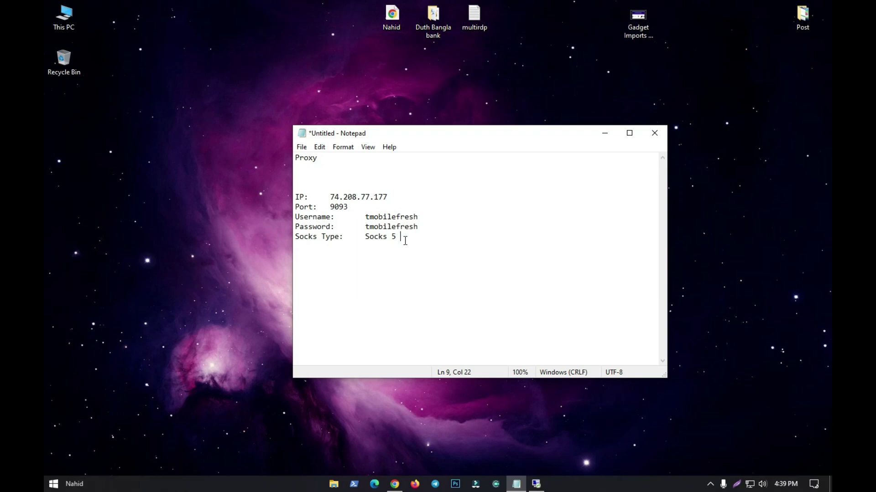
drag(417, 242, 295, 167)
drag(397, 237, 322, 206)
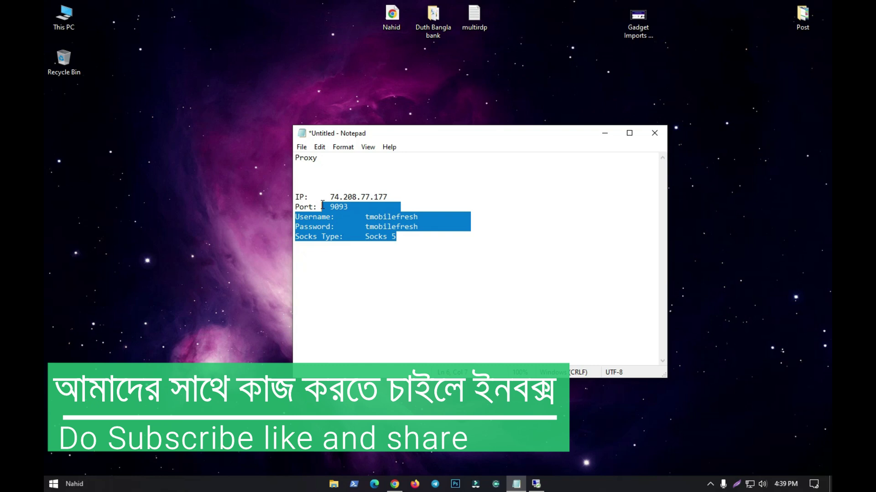
Make line 1 read '------------ Proxy ------------' above the proxy details
click(322, 205)
drag(401, 237, 333, 178)
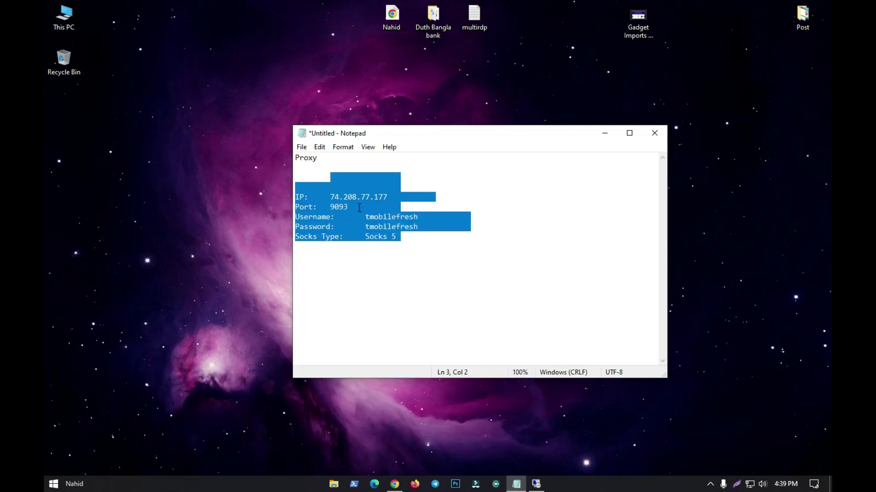
click(358, 208)
drag(401, 242, 300, 188)
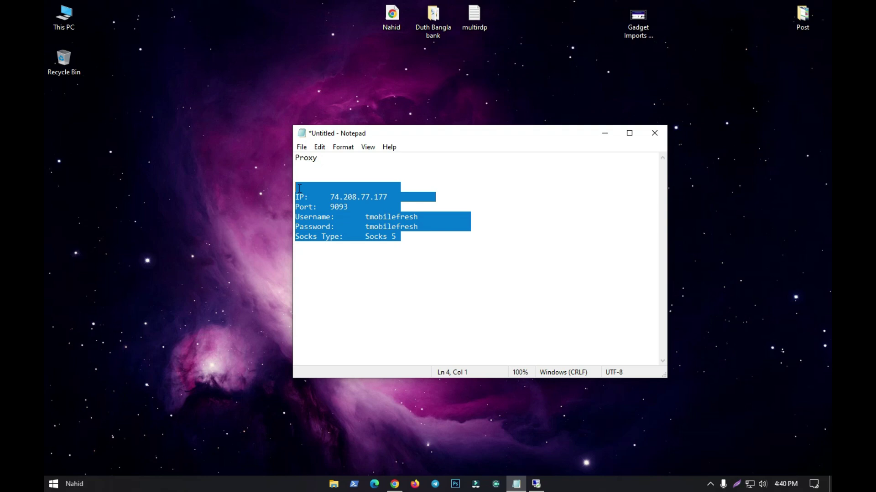
click(295, 161)
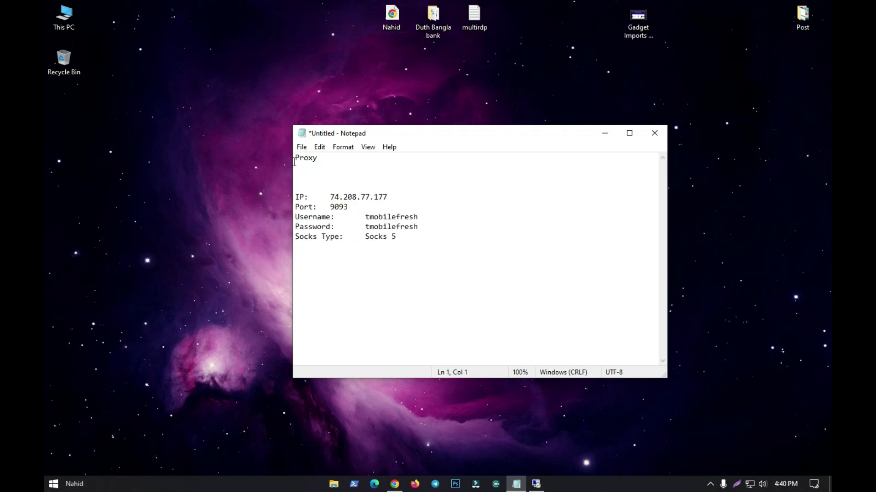
text(------------  Proxy -------------)
key(alt+Tab)
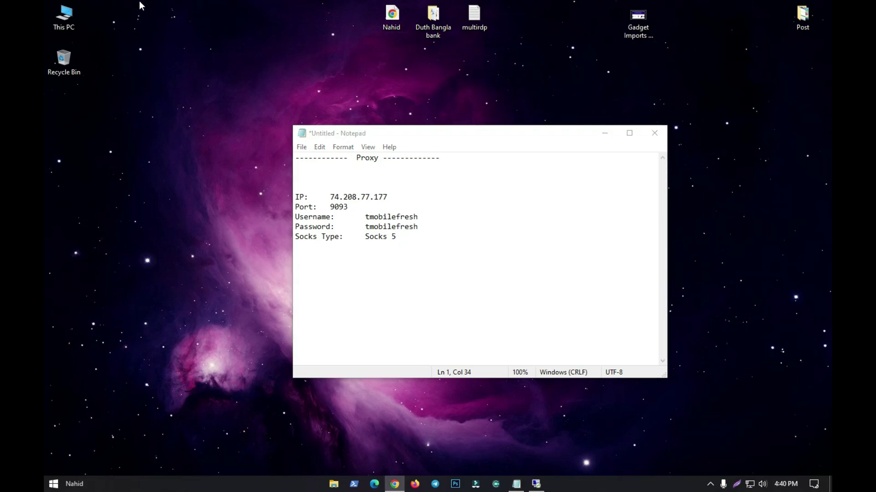
Refocus the Notepad note and move through the IP, Port and Password lines
click(418, 250)
double_click(329, 197)
click(360, 226)
click(347, 208)
click(313, 199)
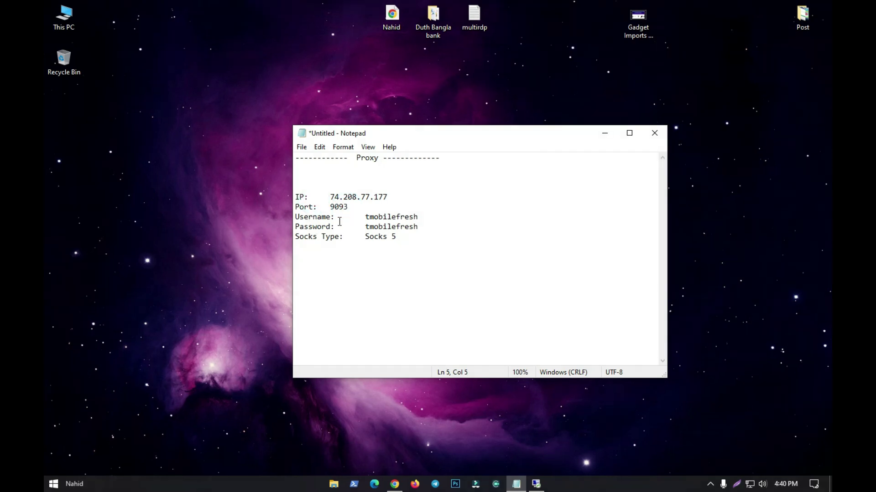
Replace the old username value with a new username
double_click(301, 217)
click(387, 227)
drag(364, 217, 419, 218)
drag(365, 217, 418, 220)
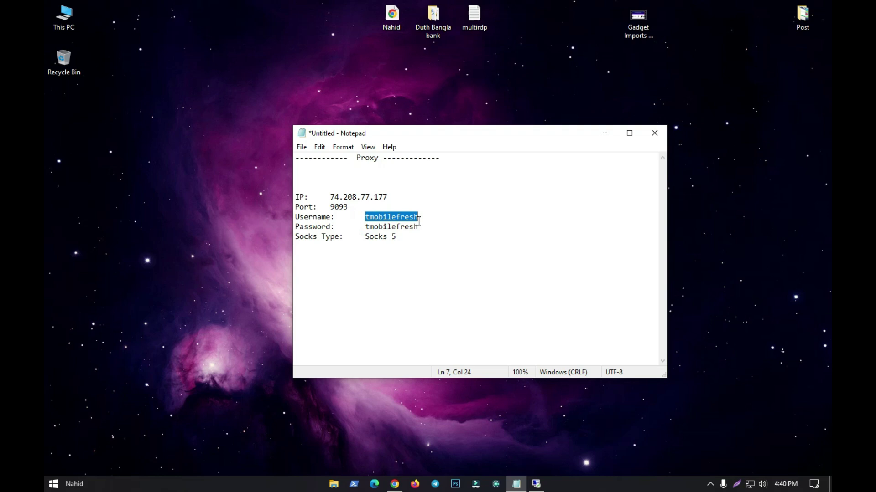
click(368, 220)
drag(365, 219, 423, 219)
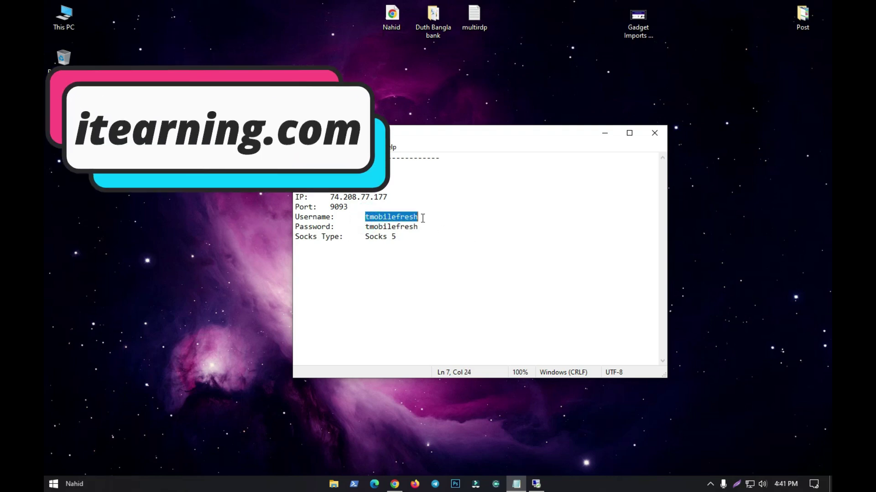
text(demoadim)
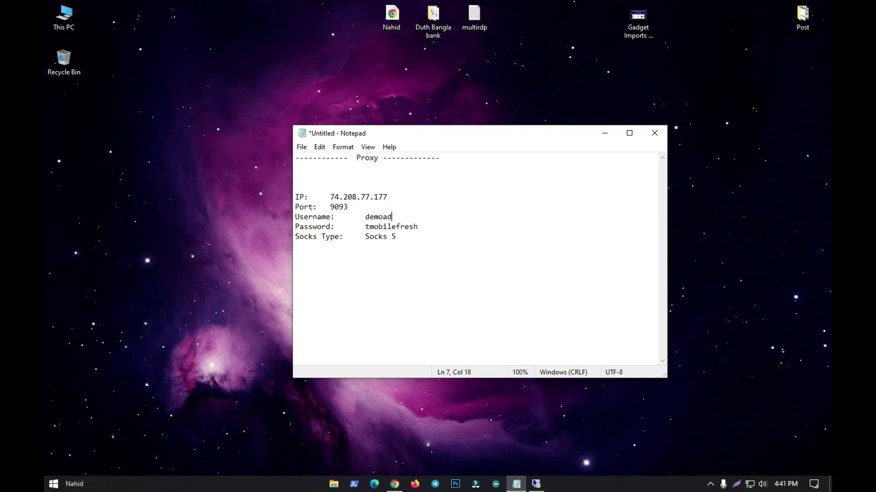
Correct the spelling of the newly typed username
click(387, 217)
click(392, 218)
text(m)
key(Delete)
drag(365, 217, 408, 220)
click(404, 217)
text(n)
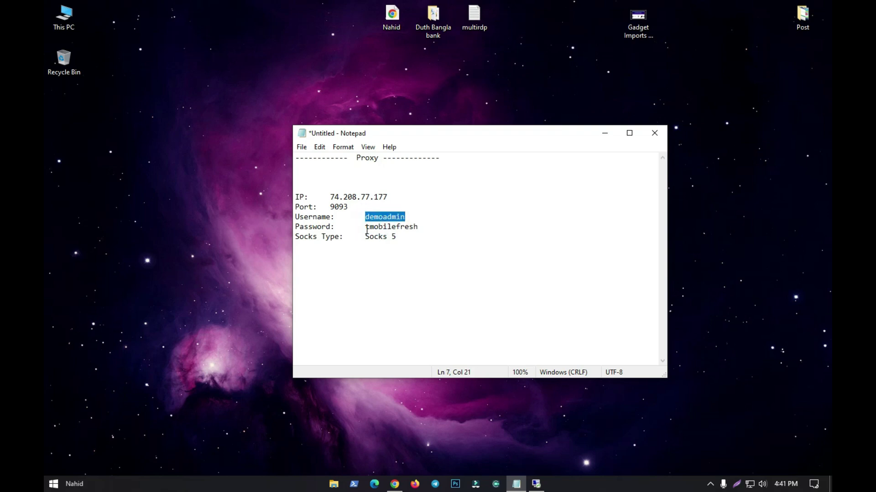
click(367, 231)
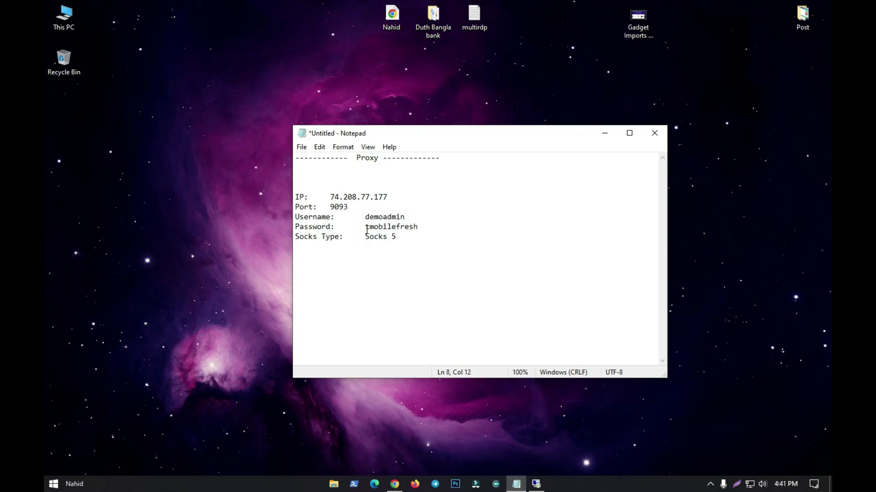
Overwrite the username value with a different new username
drag(365, 217, 390, 218)
drag(366, 218, 405, 217)
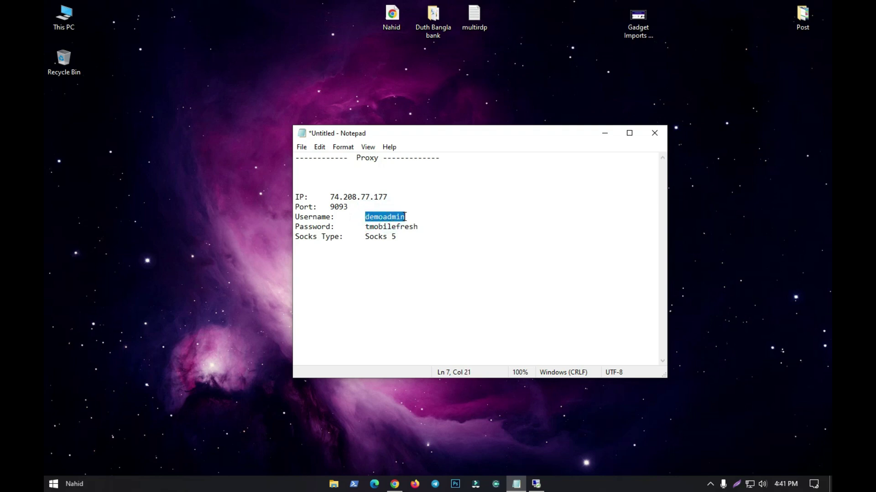
text(tanvir)
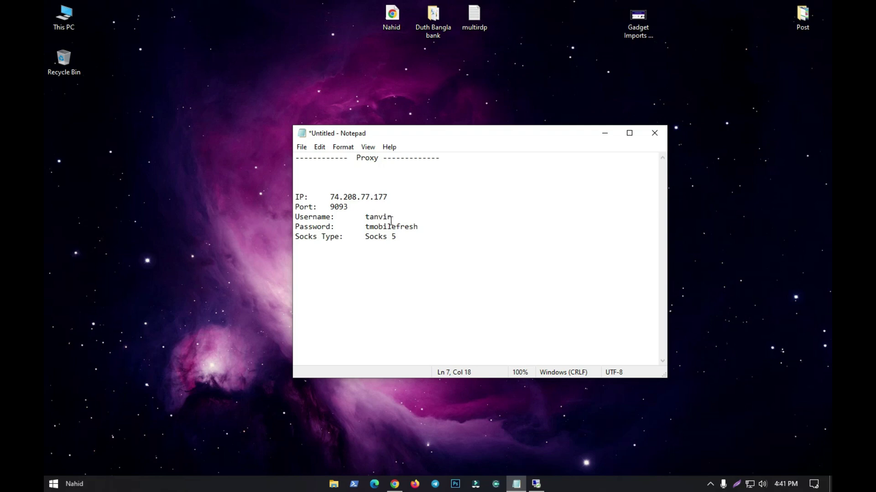
double_click(373, 217)
key(ctrl+c)
double_click(383, 226)
key(ctrl+v)
drag(393, 227, 370, 218)
key(BackSpace)
click(384, 226)
Review the port, username and password lines and reselect the username value
drag(422, 229, 295, 206)
click(348, 236)
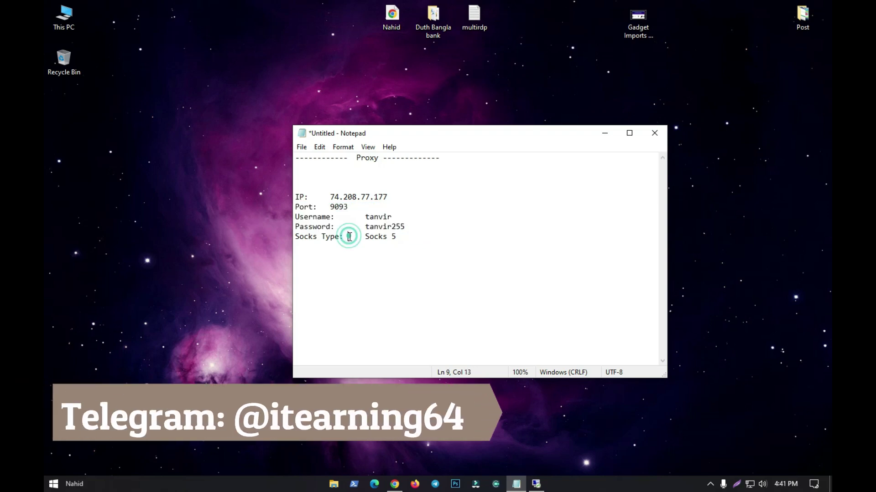
click(366, 217)
double_click(366, 217)
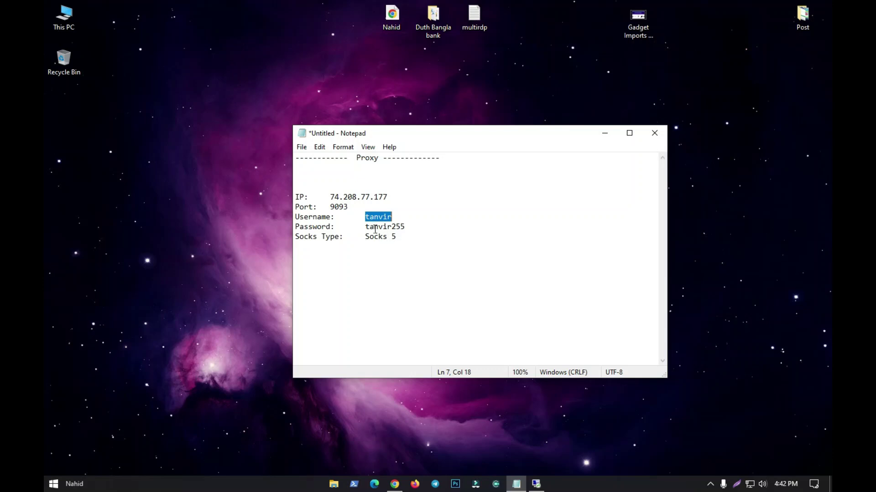
click(403, 227)
drag(366, 227, 416, 226)
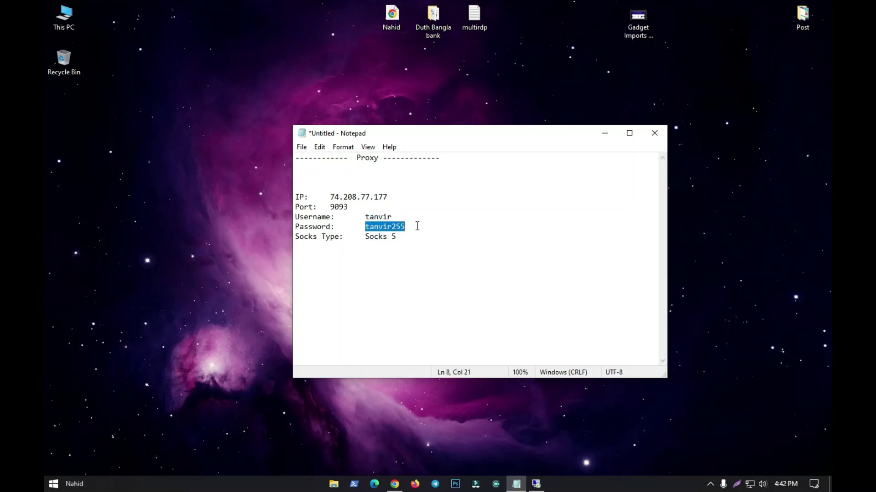
drag(366, 217, 407, 217)
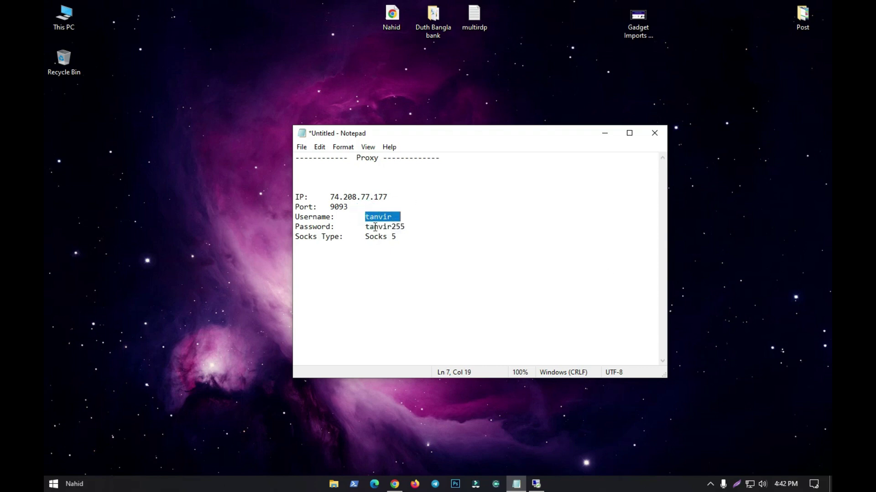
drag(368, 217, 392, 217)
drag(403, 237, 287, 199)
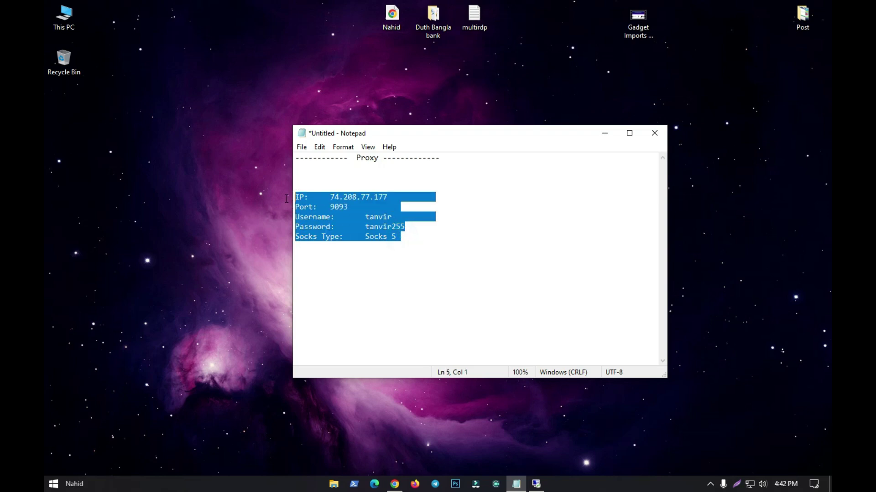
click(378, 217)
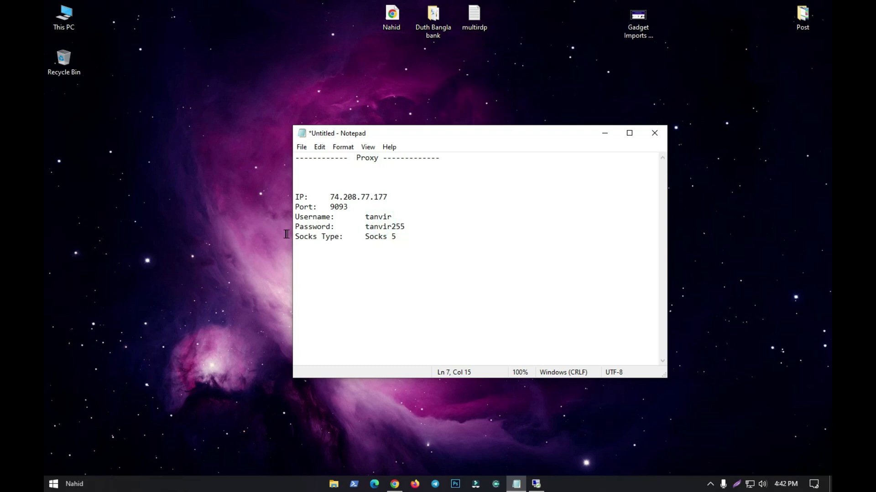
click(177, 101)
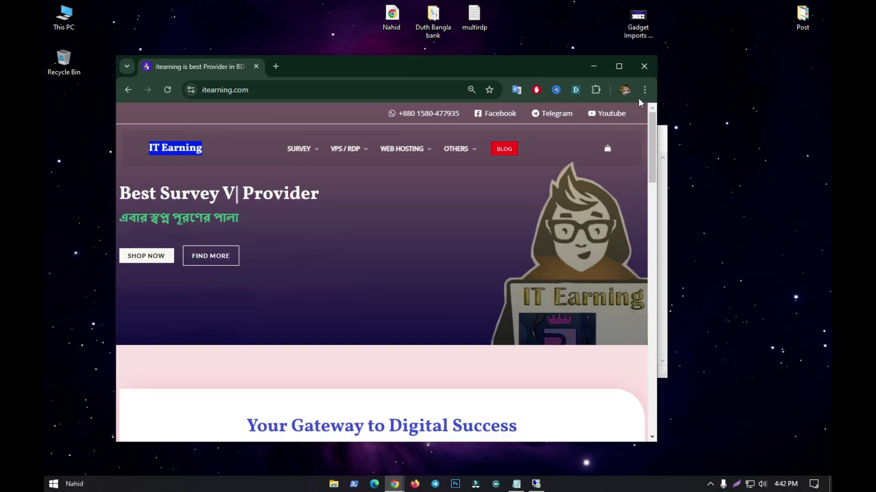
Maximize the itearning.com window and browse its homepage's hosting and proxy service list and tutorial videos
click(618, 67)
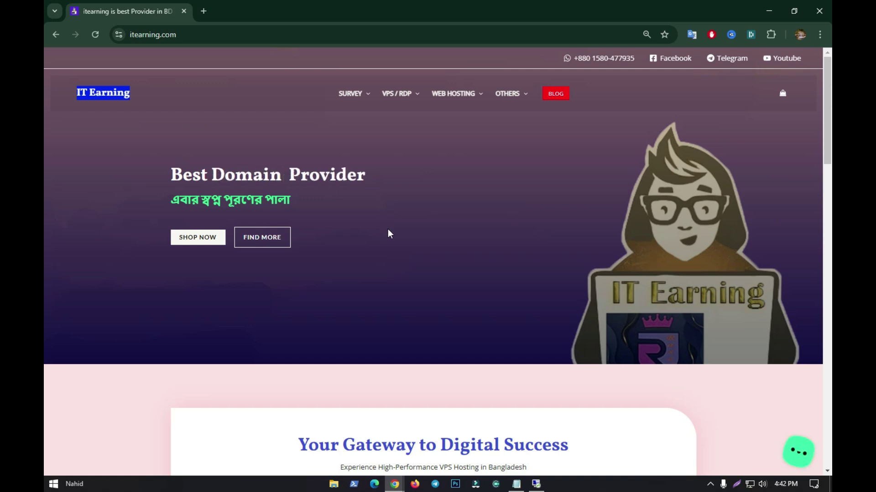
scroll(389, 230, down, 10)
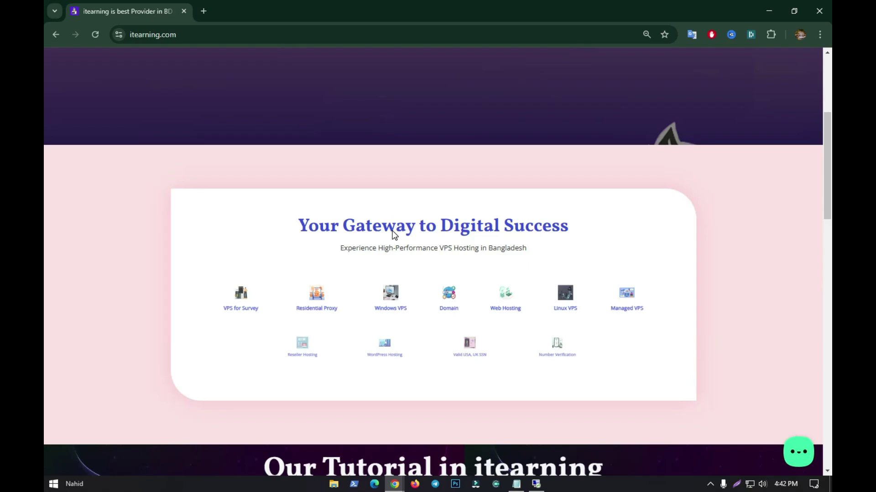
scroll(392, 231, down, 15)
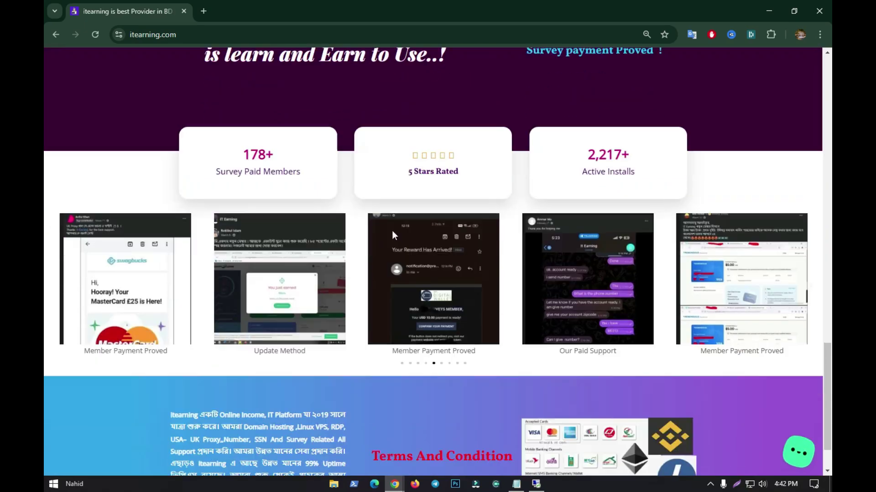
scroll(390, 231, up, 7)
scroll(391, 234, down, 6)
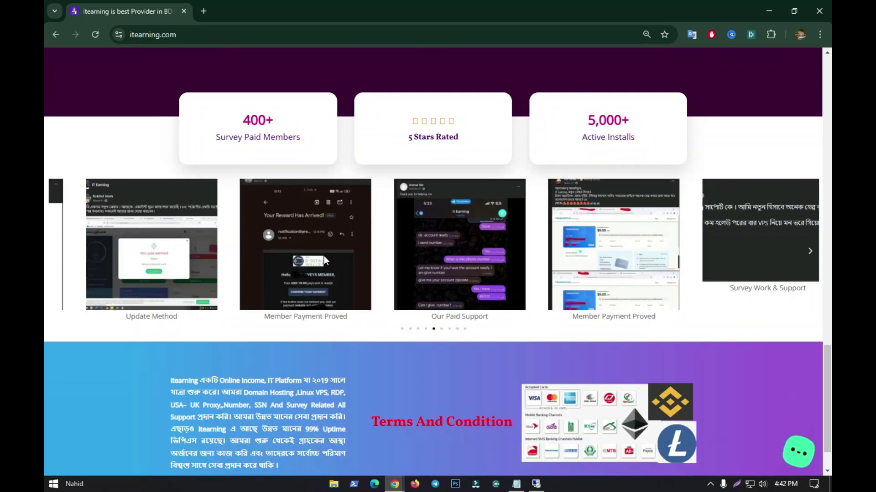
scroll(191, 264, up, 15)
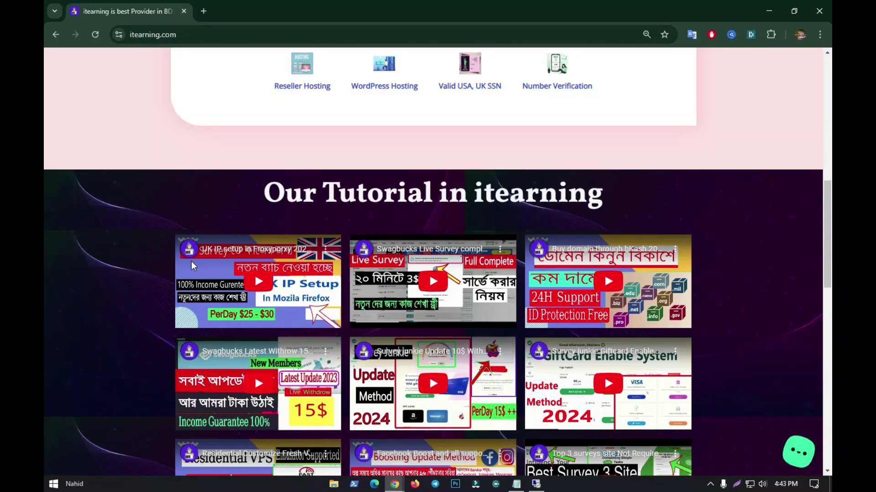